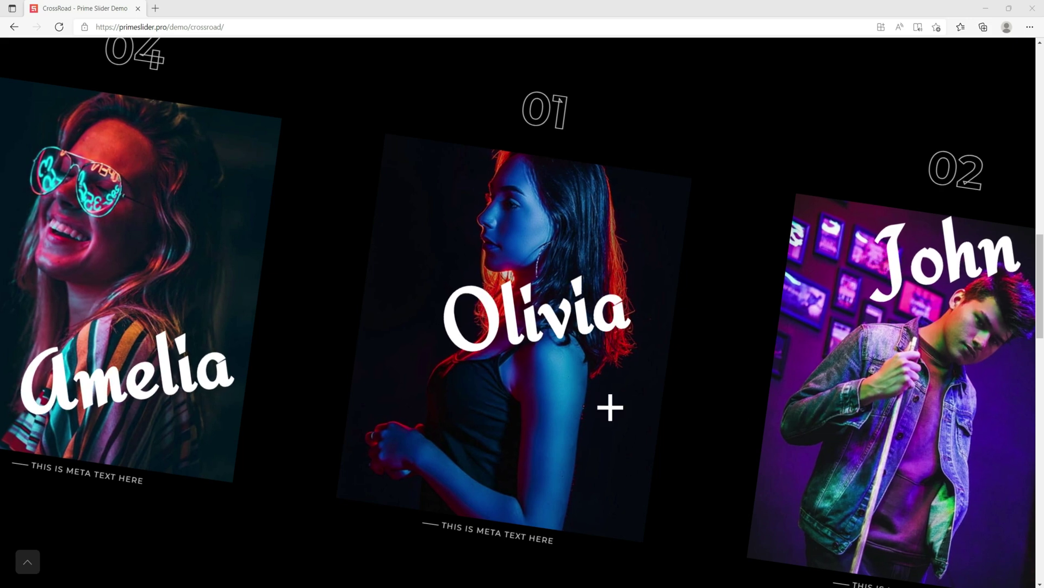
Browse the demo slider forward three cards, then back three cards
left_click(861, 411)
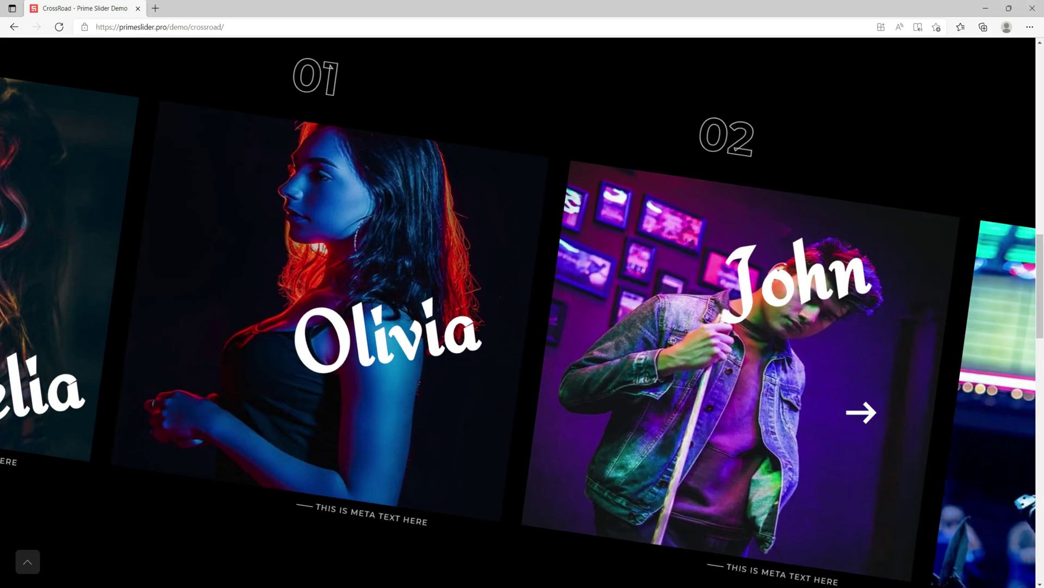
left_click(861, 412)
left_click(860, 412)
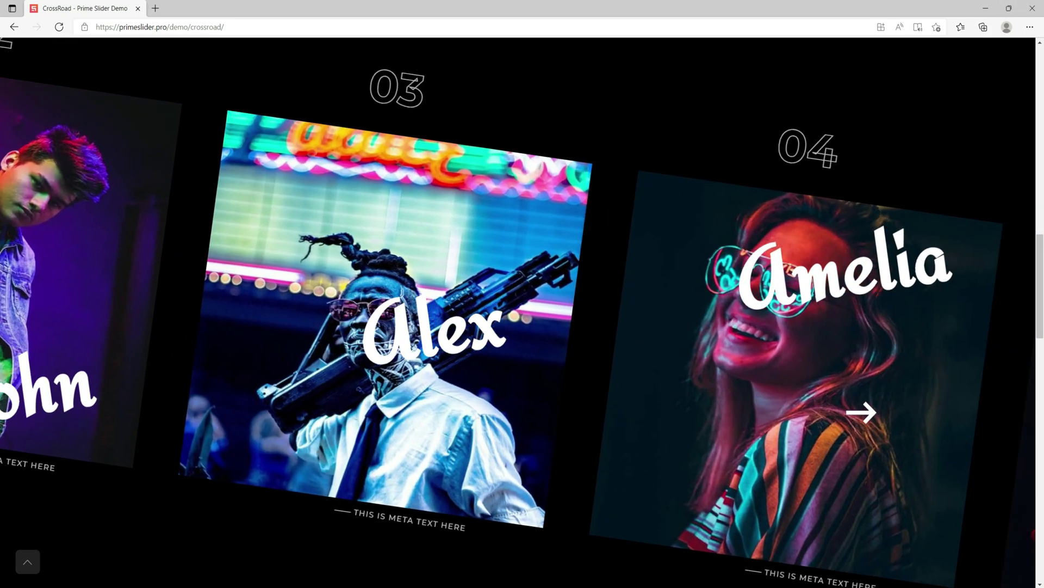
left_click(125, 221)
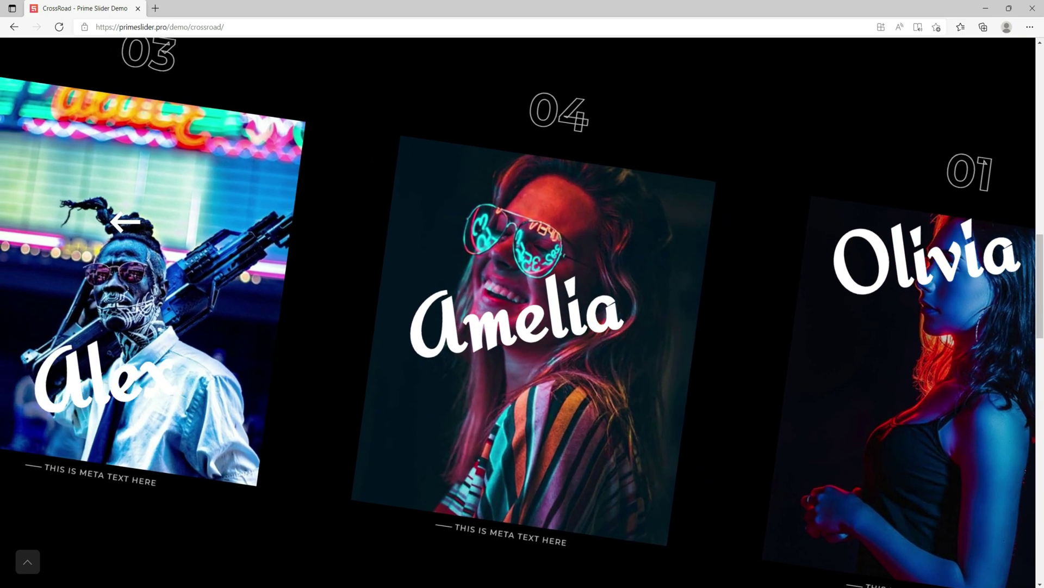
left_click(125, 221)
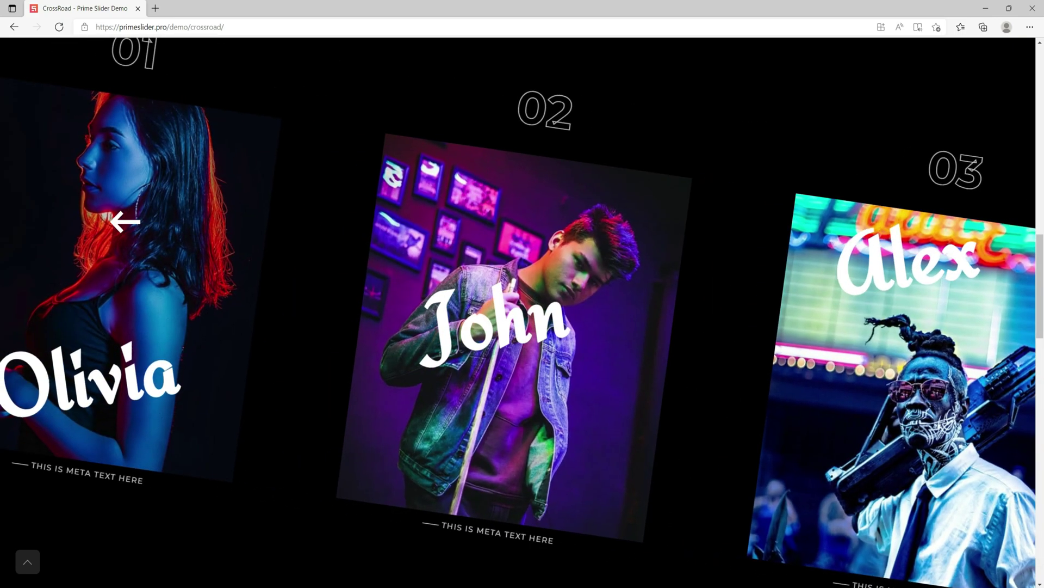
left_click(126, 221)
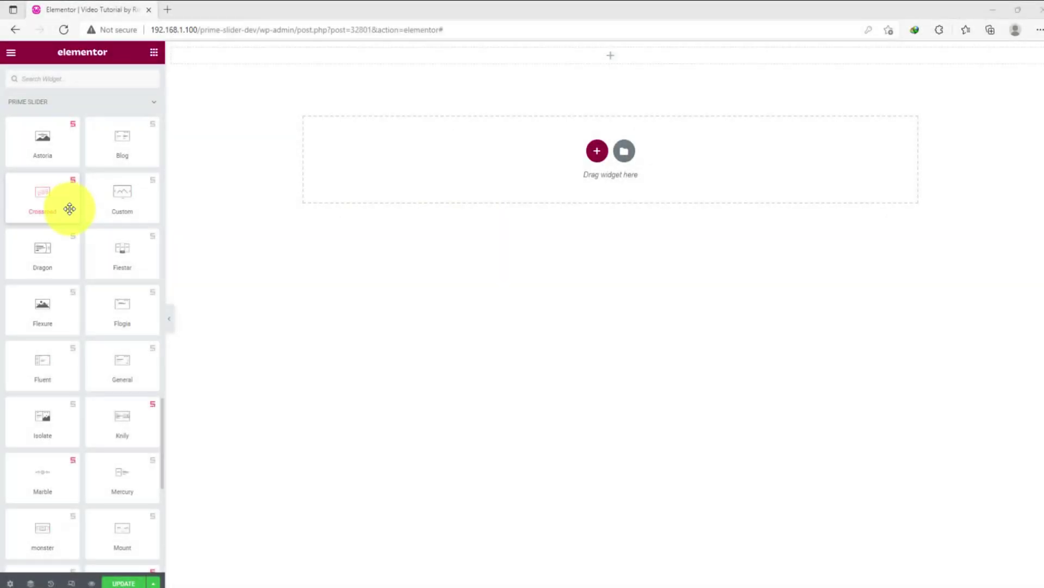
Add the Crossroad widget to the empty section and preview the Kanzu card
left_click_drag(70, 207, 621, 69)
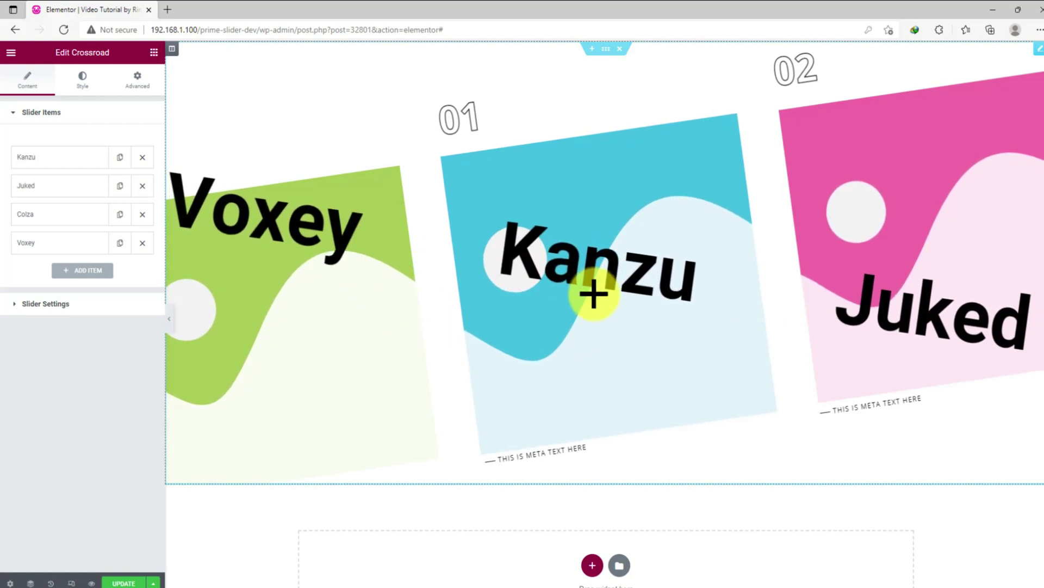
left_click(629, 283)
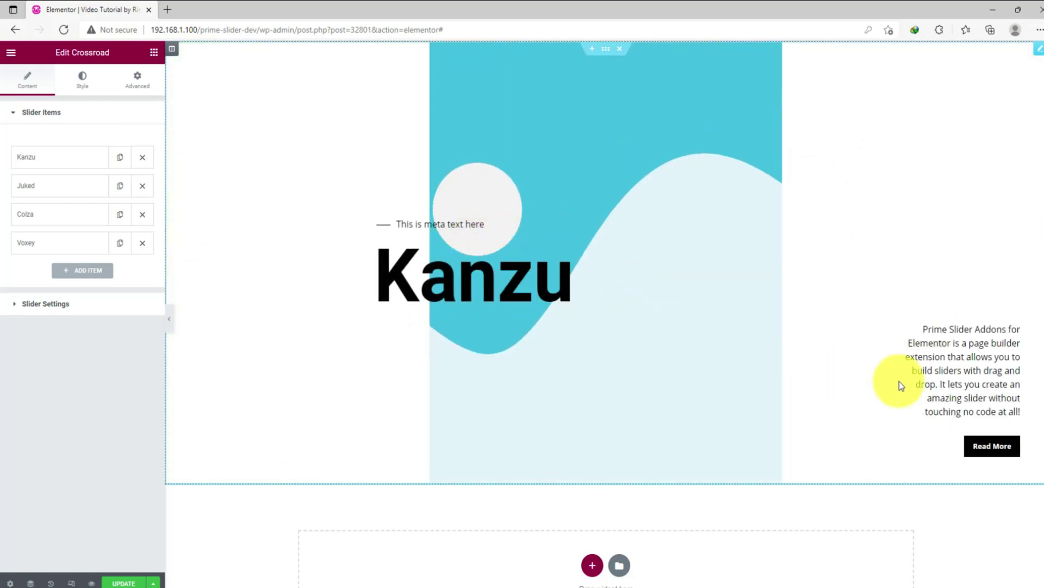
left_click(601, 226)
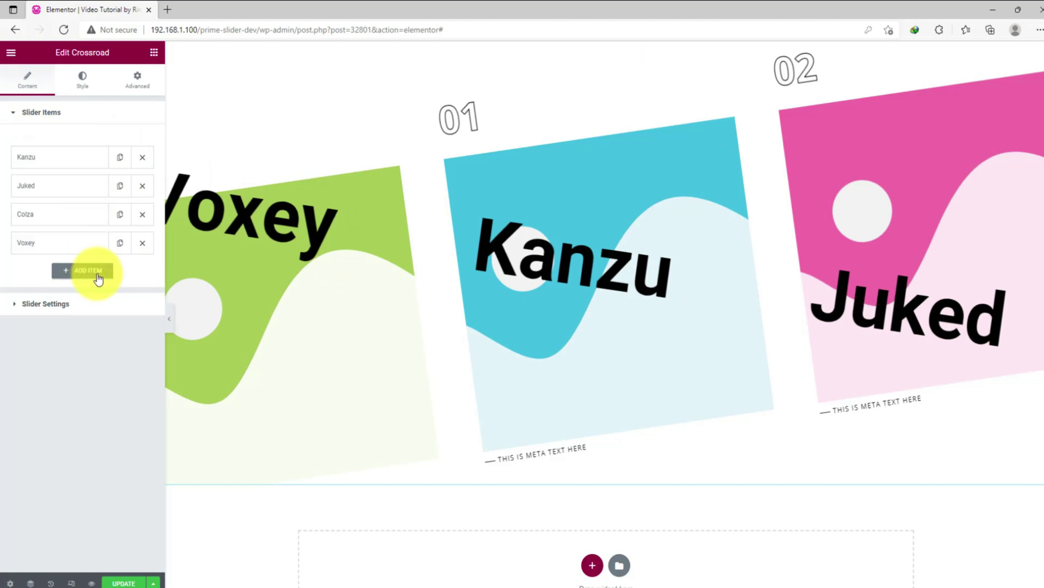
Rename the Kanzu card to John and give it the man-in-hoodie photo thumbnail
left_click(64, 167)
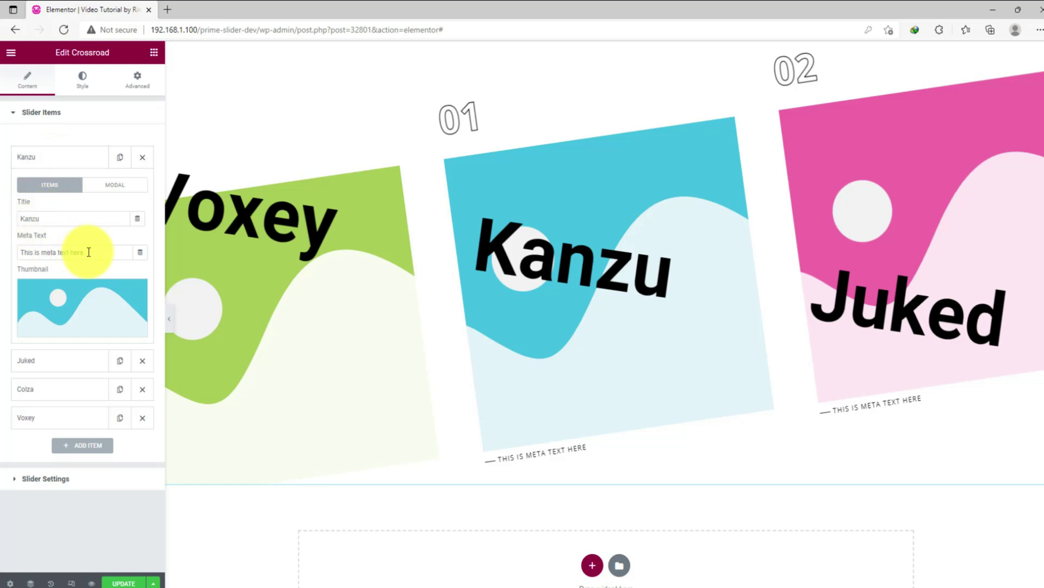
mouse_move(30, 310)
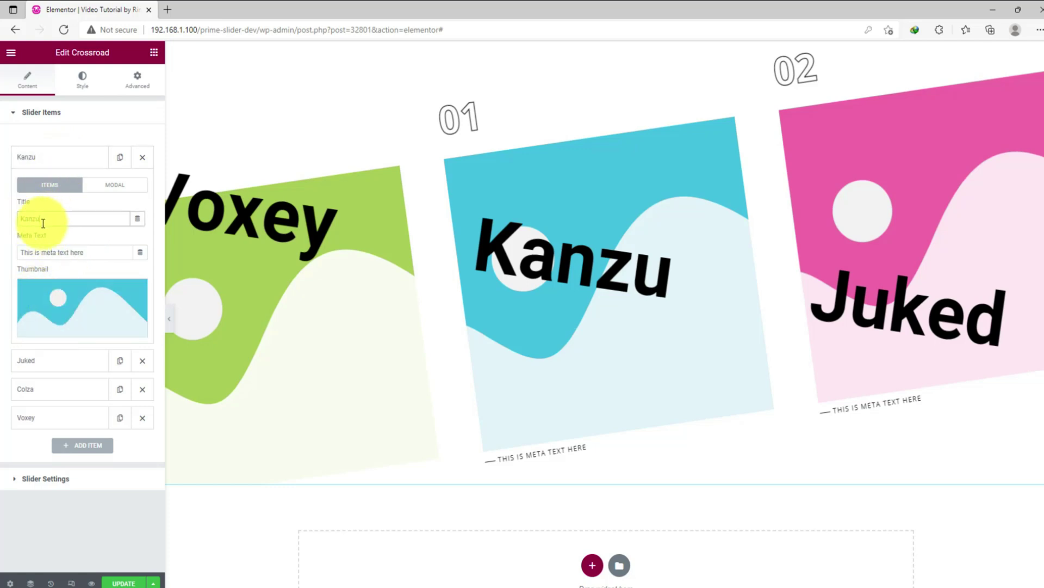
type("John")
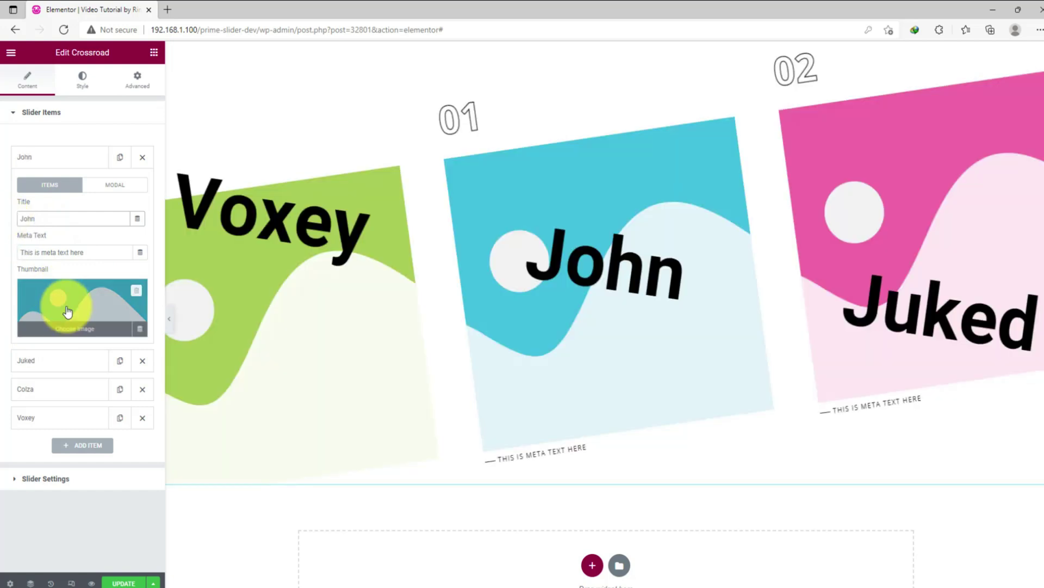
left_click(72, 303)
left_click(576, 194)
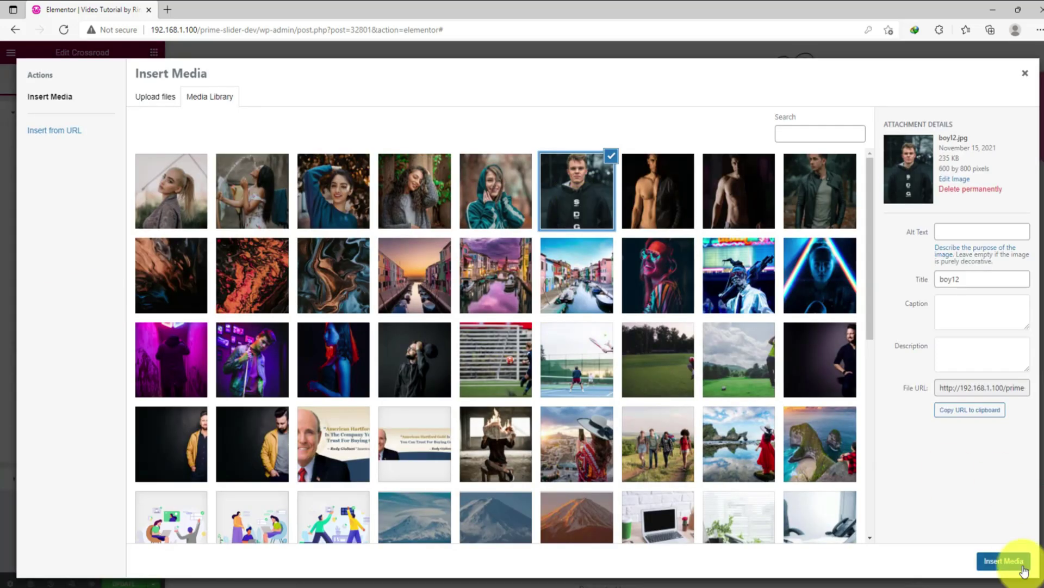
left_click(1003, 560)
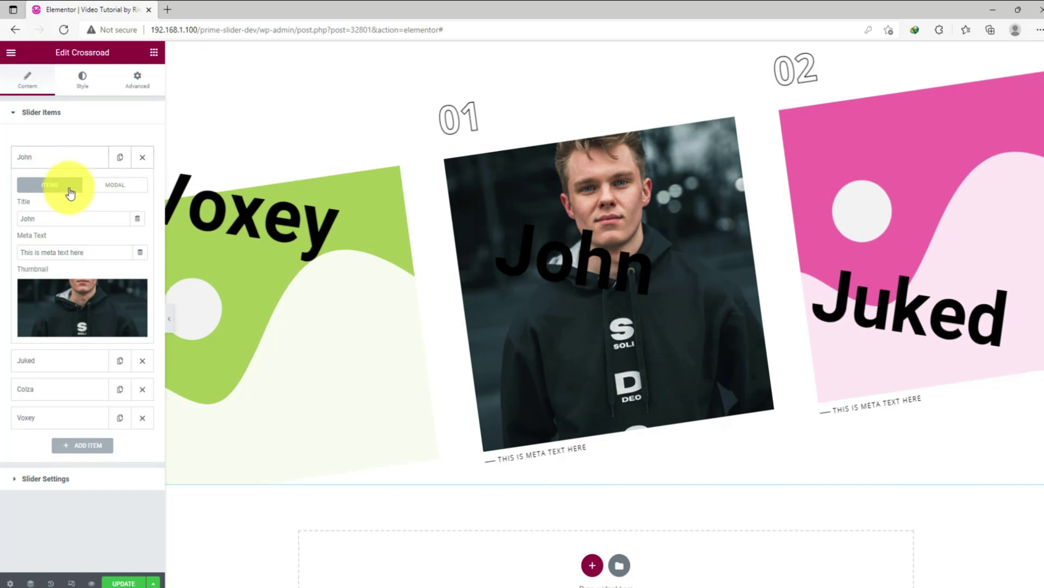
left_click(121, 190)
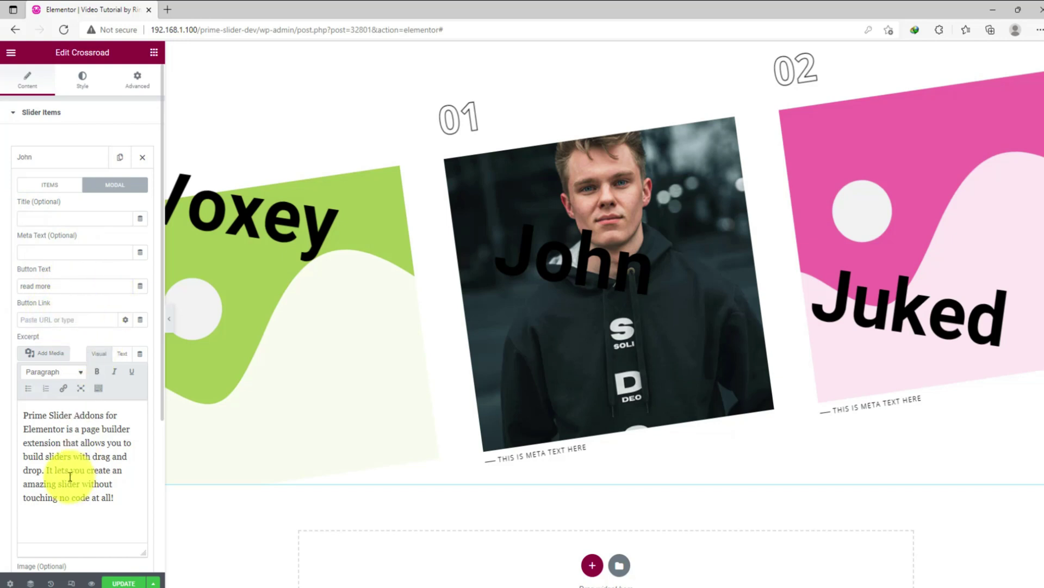
Rename the Juked card to Watson and set a library photo as its thumbnail
left_click(48, 164)
left_click(47, 185)
left_click_drag(47, 247, 8, 256)
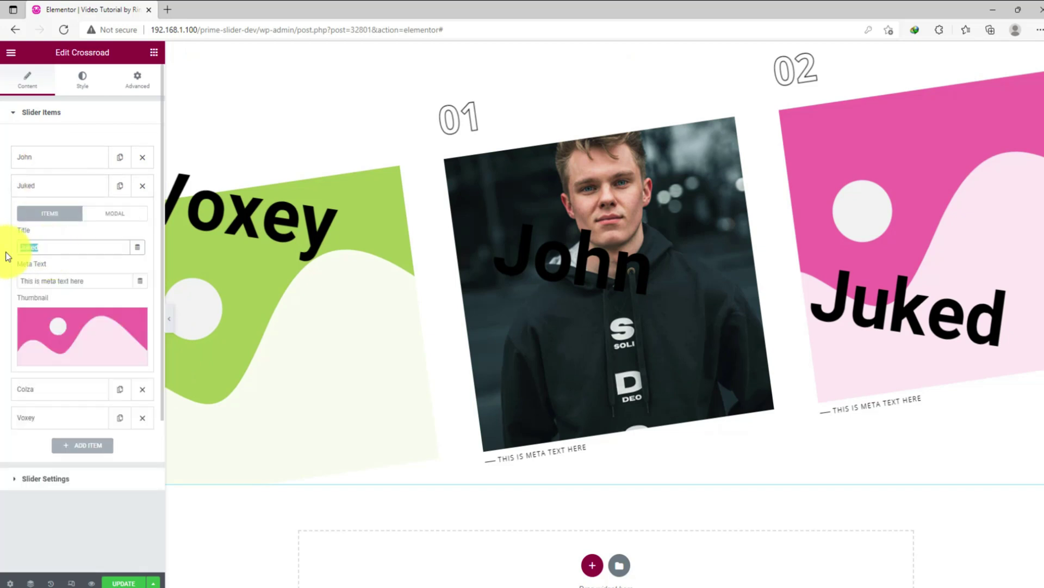
type("Watson")
left_click(60, 332)
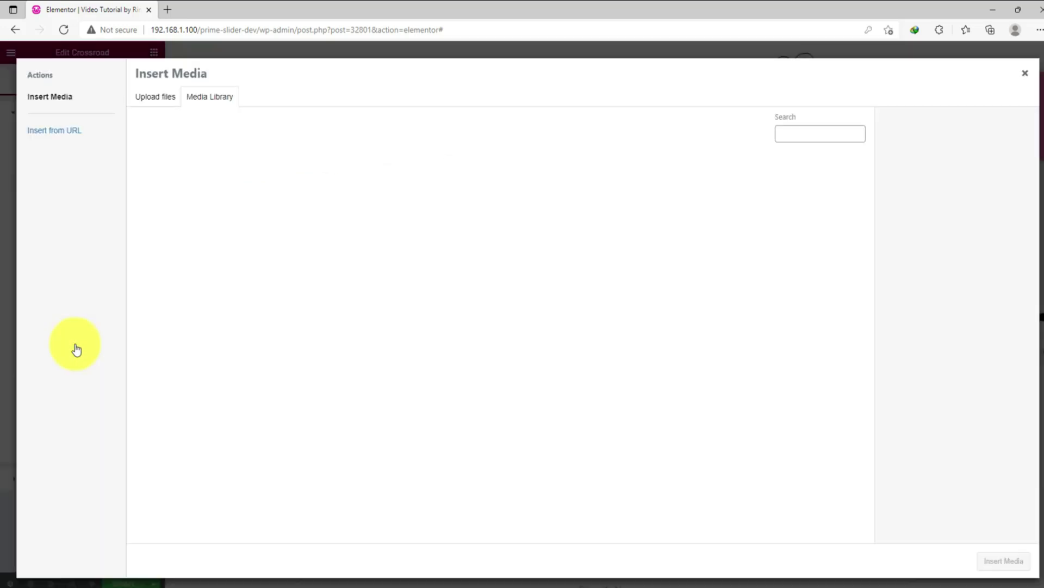
left_click(540, 256)
left_click(997, 560)
Rename the Colza card to Jackson and give it a library photo thumbnail
left_click(32, 389)
type("Jackson")
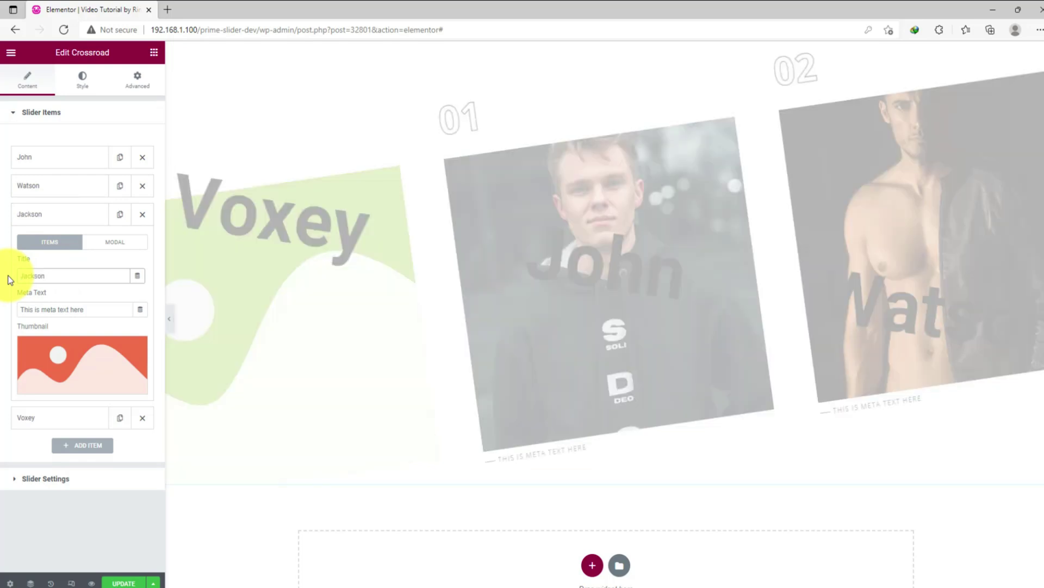
left_click(81, 364)
left_click(739, 186)
left_click(1003, 559)
Retitle the Voxey card for Taylor and set the boy08 photo as its thumbnail
left_click(33, 242)
double_click(30, 304)
type("Thomas")
left_click(82, 381)
left_click(820, 191)
left_click(1008, 564)
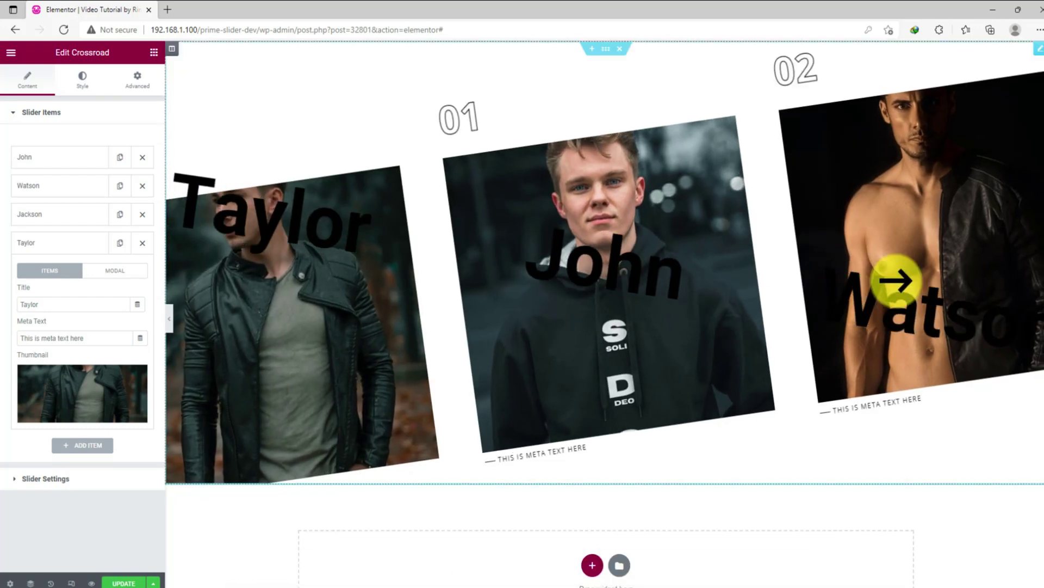
Step the slider preview through to Taylor and view its expanded card
left_click(956, 264)
left_click(956, 264)
left_click(957, 264)
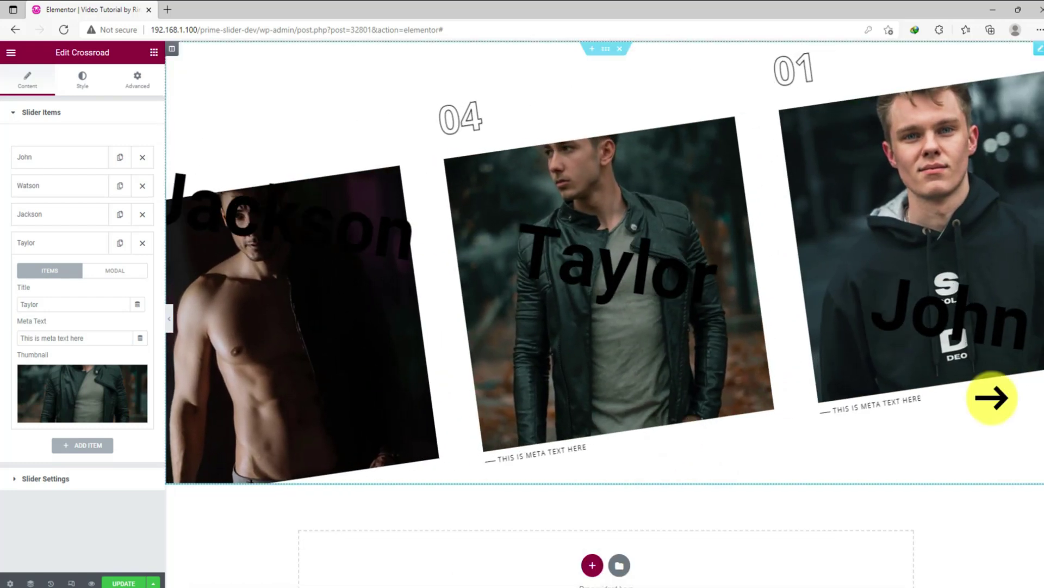
left_click(635, 324)
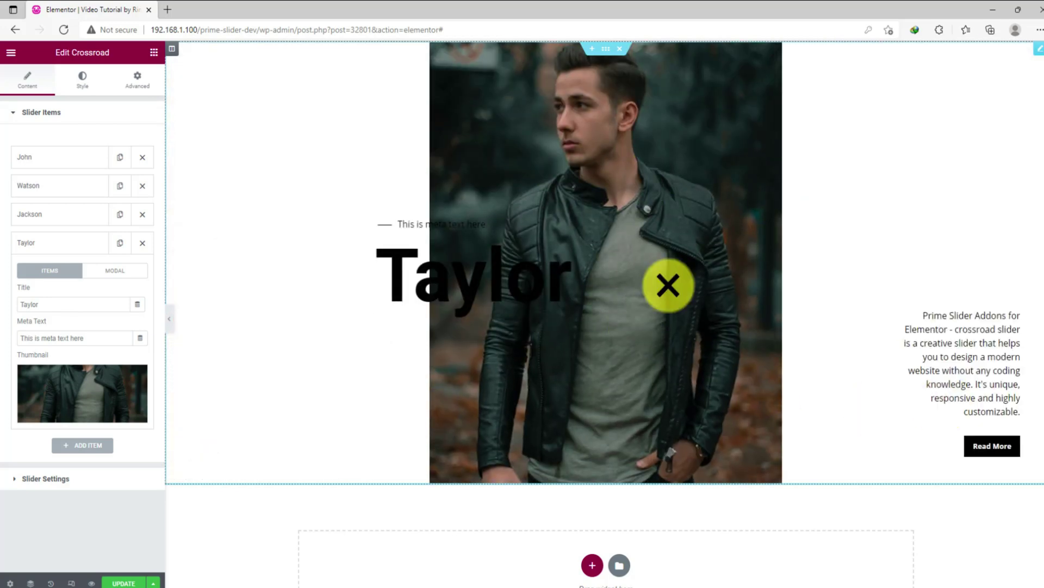
left_click(655, 241)
left_click(82, 242)
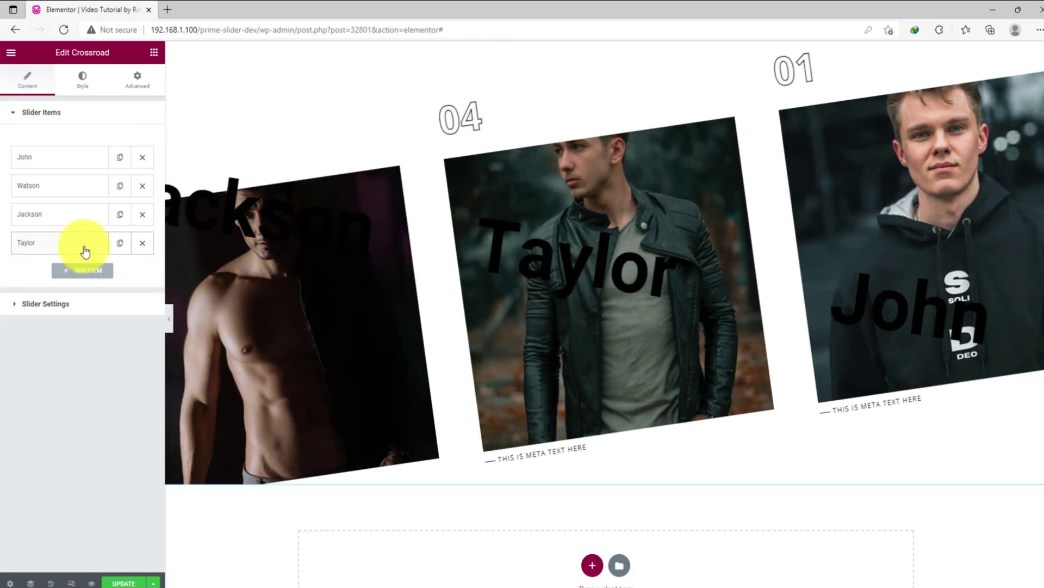
Set slider height 100, left alignment, hide excerpt and button, then preview John's slide
left_click(68, 305)
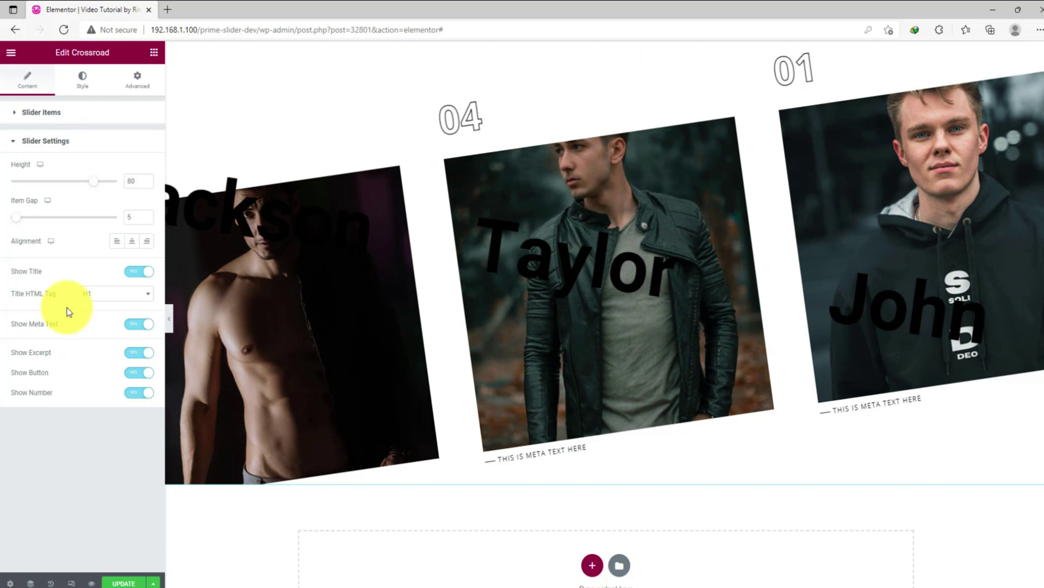
left_click_drag(95, 186, 121, 187)
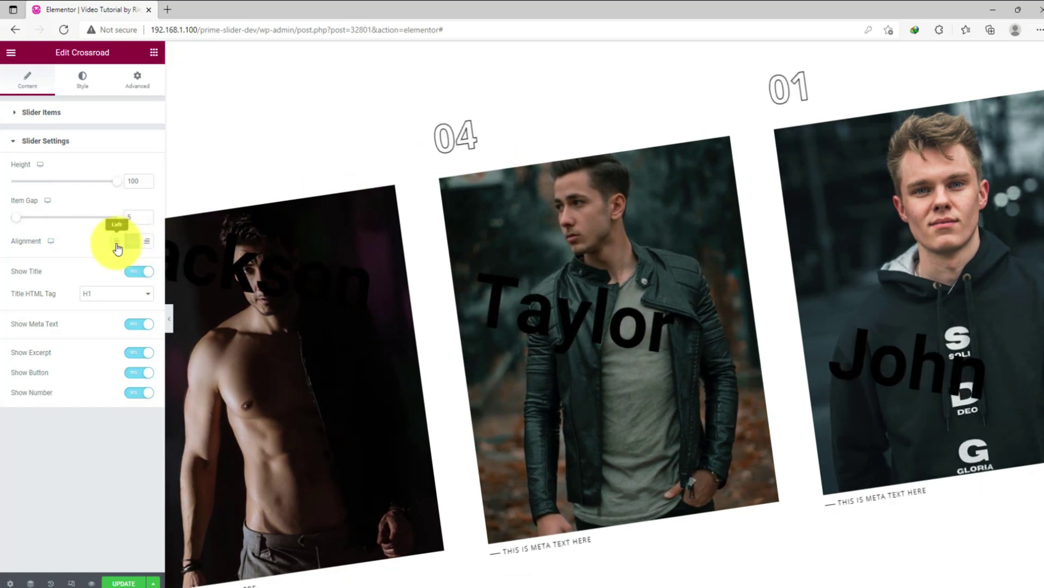
left_click(117, 244)
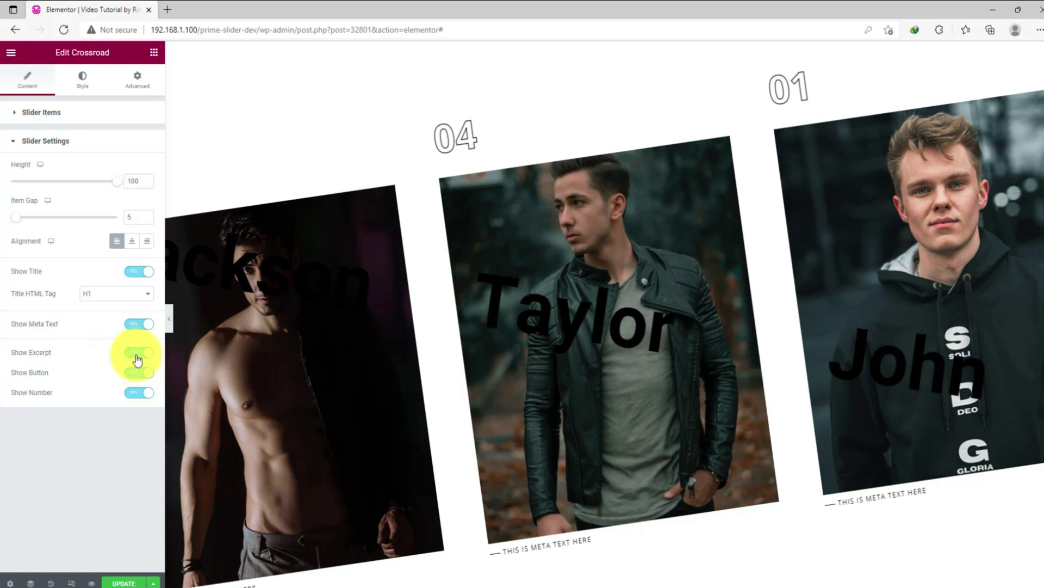
left_click(137, 360)
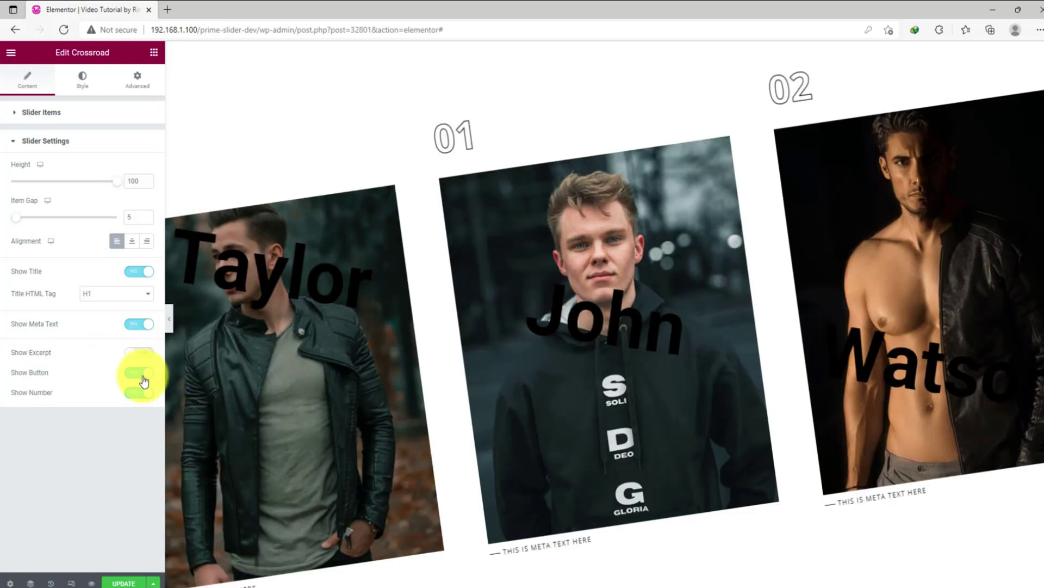
left_click(144, 380)
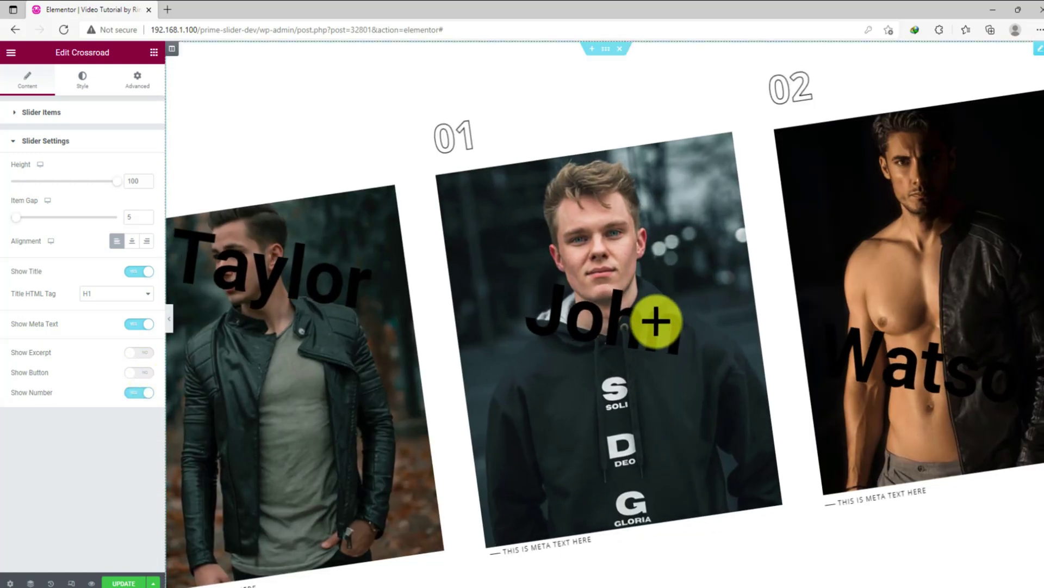
left_click(656, 321)
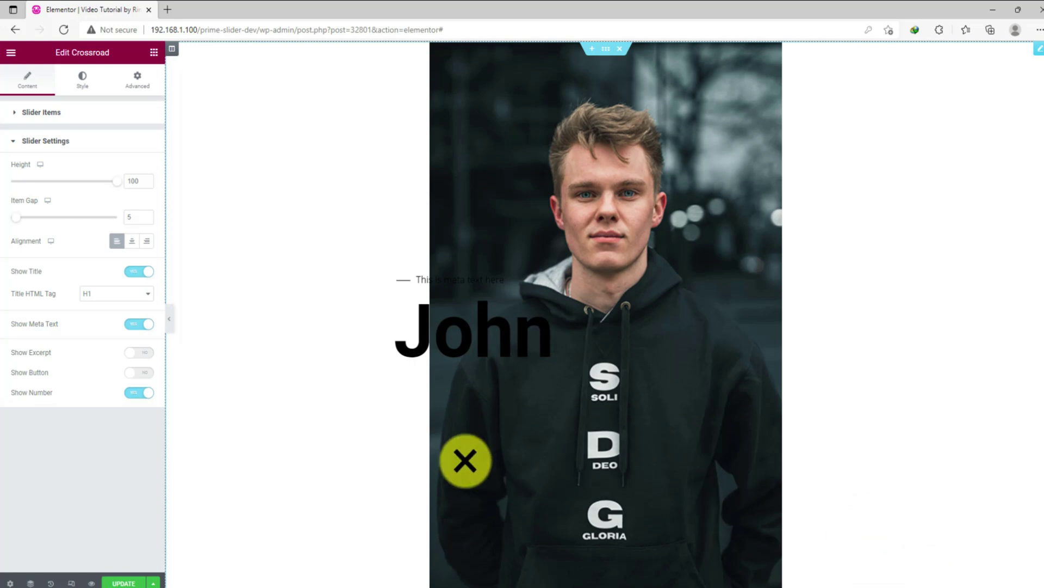
left_click(596, 328)
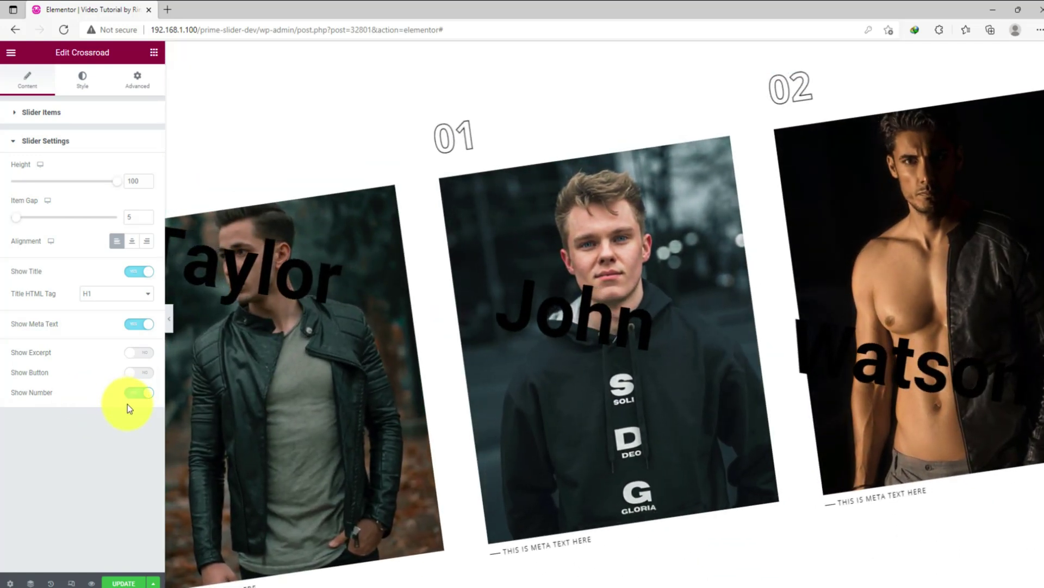
Rotate the items to -18, tint titles pinkish grey, and rotate titles 30 degrees
left_click(83, 82)
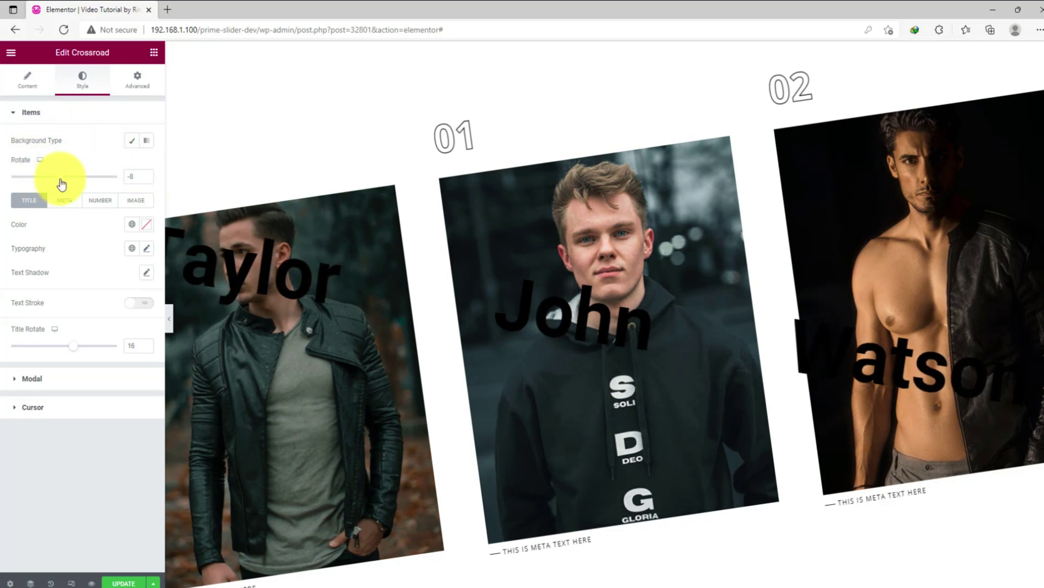
mouse_move(62, 184)
left_mouse_down()
mouse_move(77, 189)
mouse_move(55, 181)
left_mouse_up()
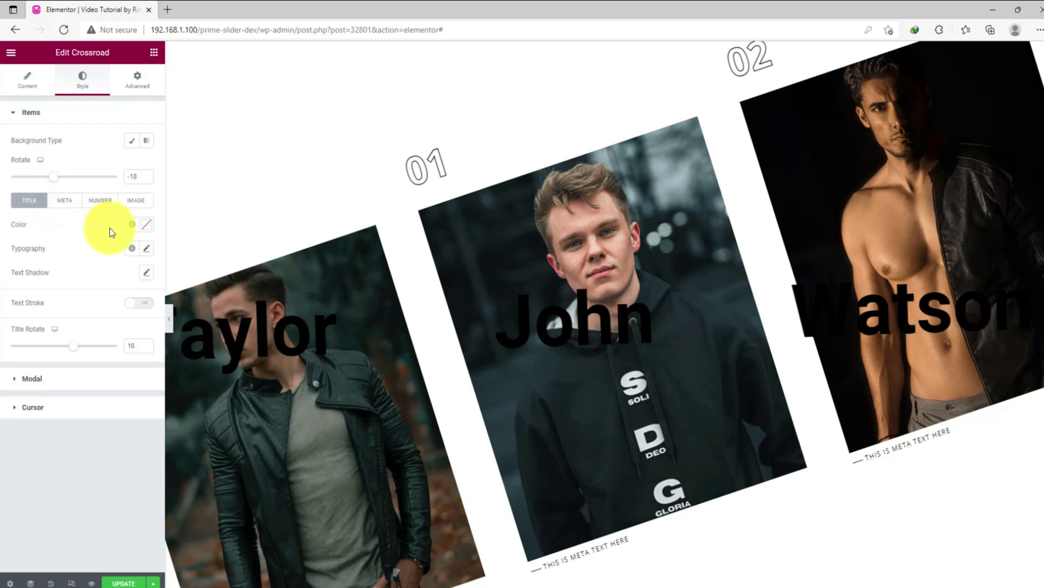
left_click(147, 229)
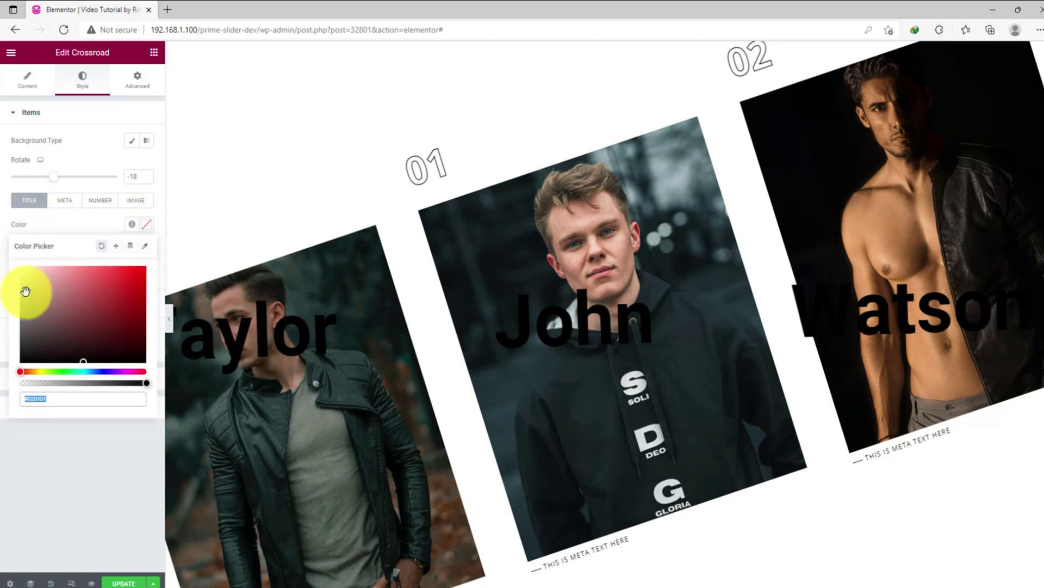
left_click(23, 284)
left_click_drag(23, 283, 63, 275)
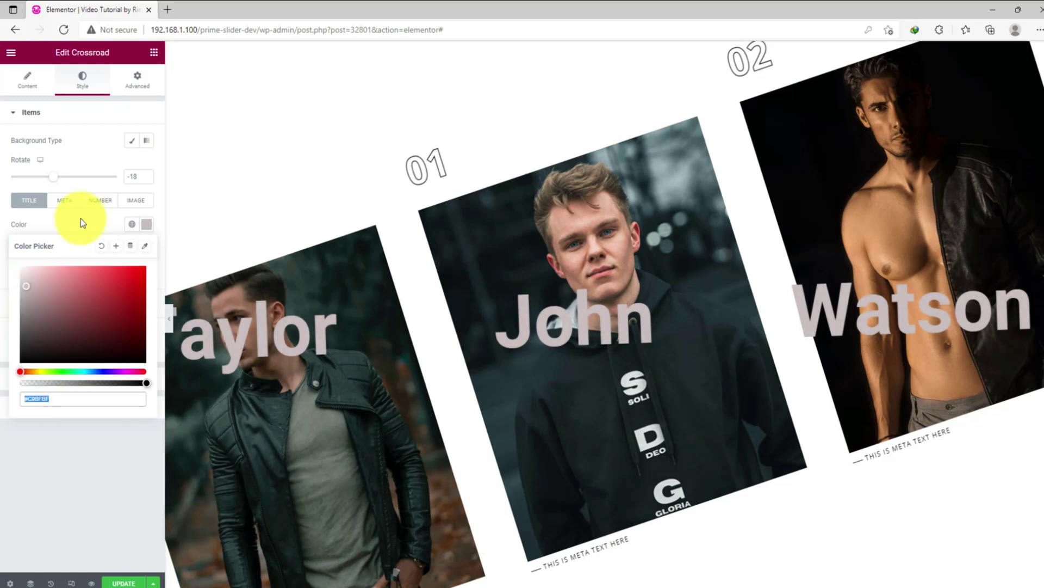
left_click(77, 227)
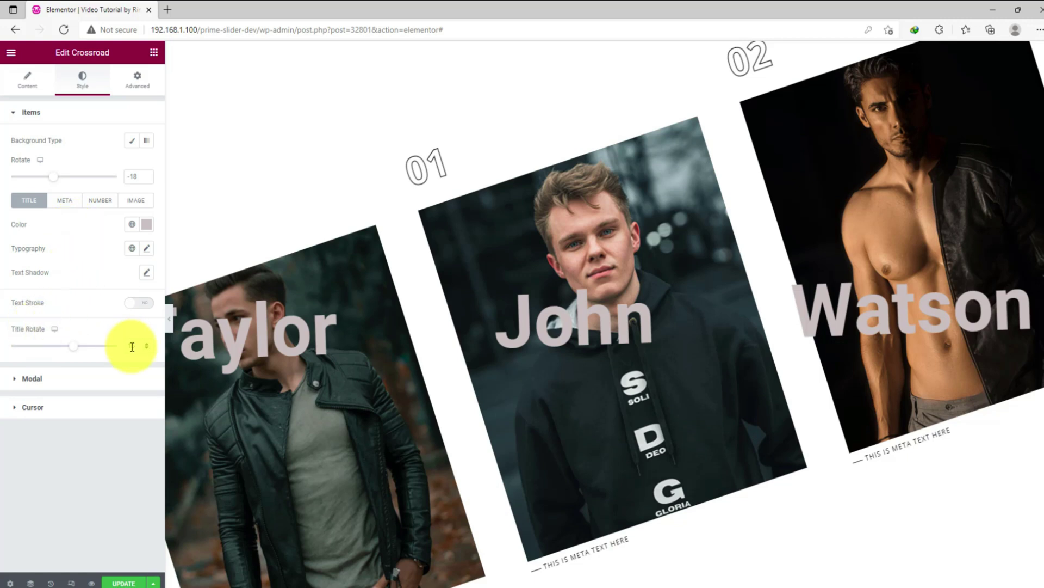
left_click_drag(74, 349, 82, 354)
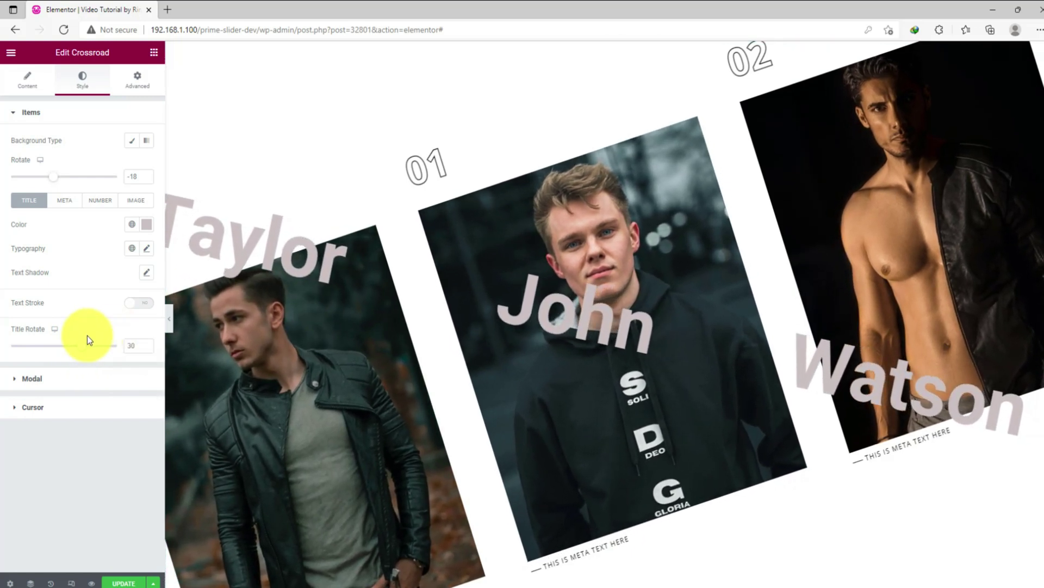
left_click(65, 201)
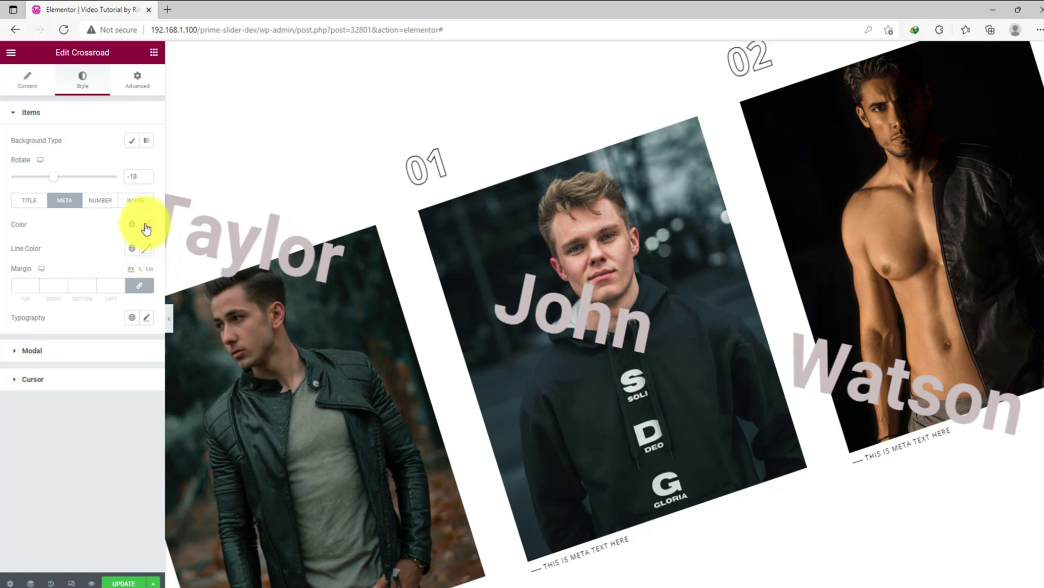
Set the slide number stroke colour to #A49C9C and review the Medium Large 768 image size
left_click(103, 202)
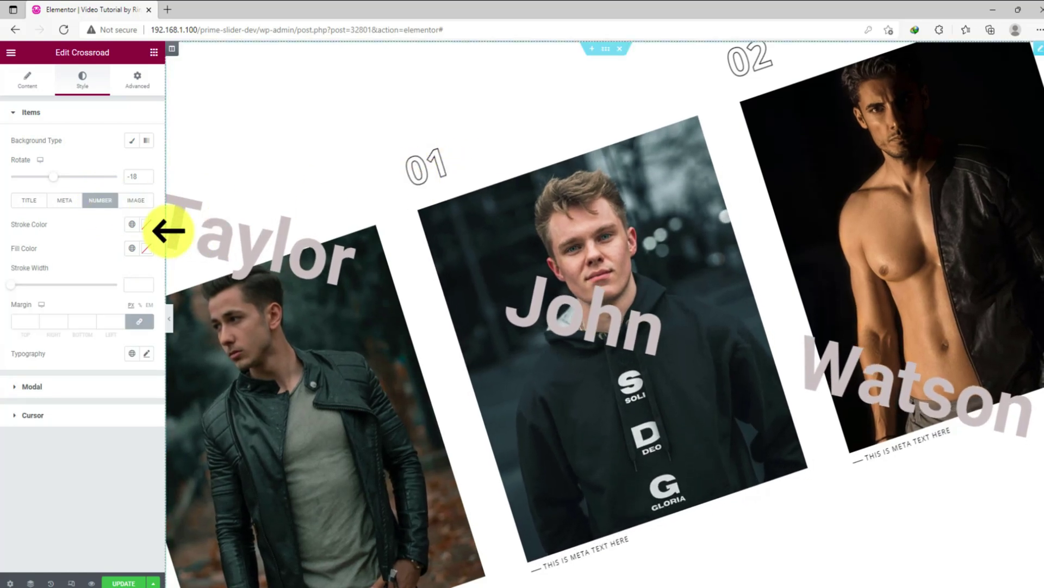
left_click(146, 224)
left_click(25, 301)
left_click(94, 227)
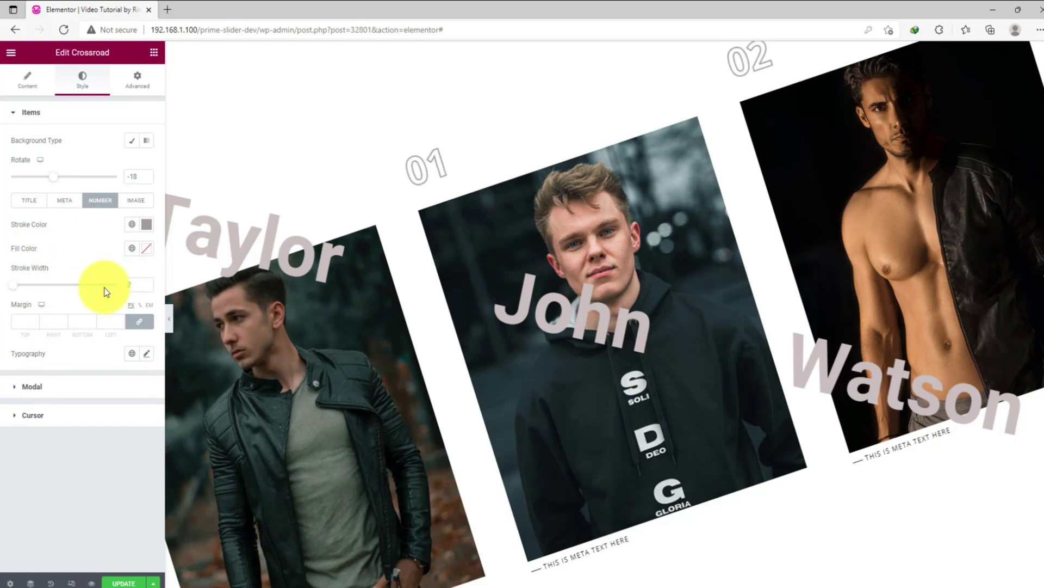
left_click(136, 201)
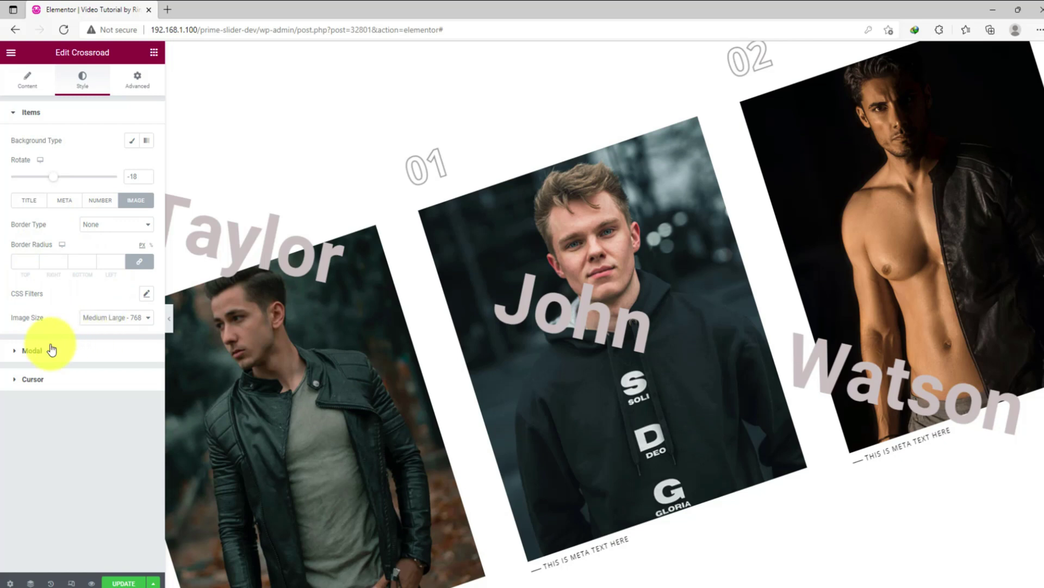
left_click(33, 351)
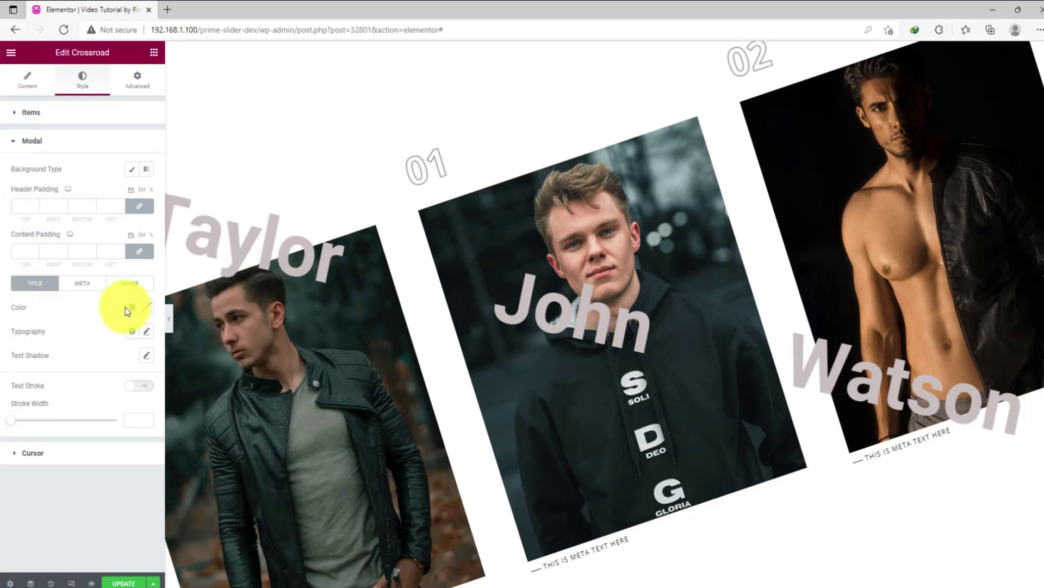
Set the modal title and meta colours to #C9BFBF, previewing John's modal
left_click(146, 308)
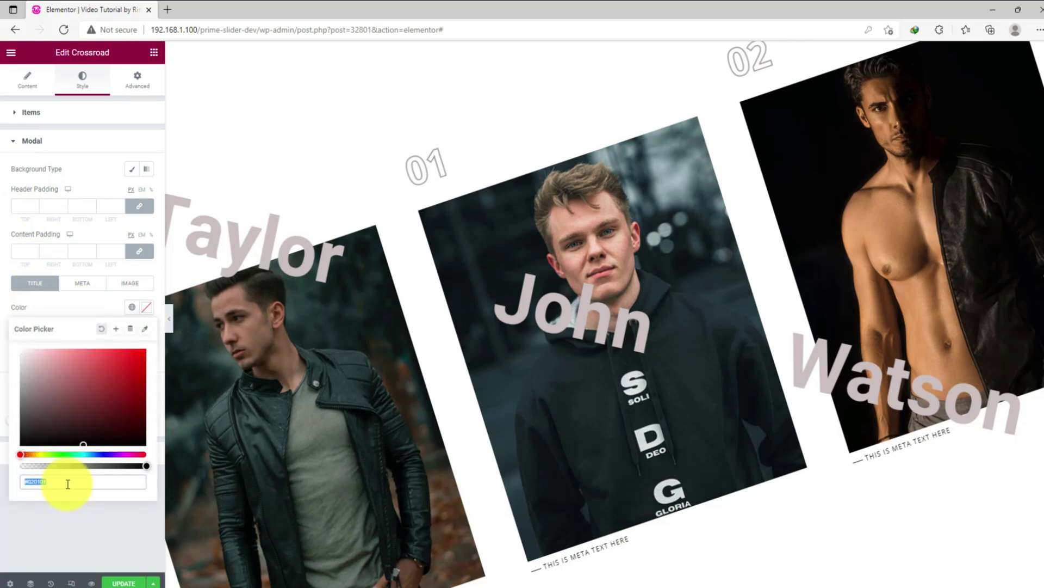
key("ctrl+v")
left_click(88, 310)
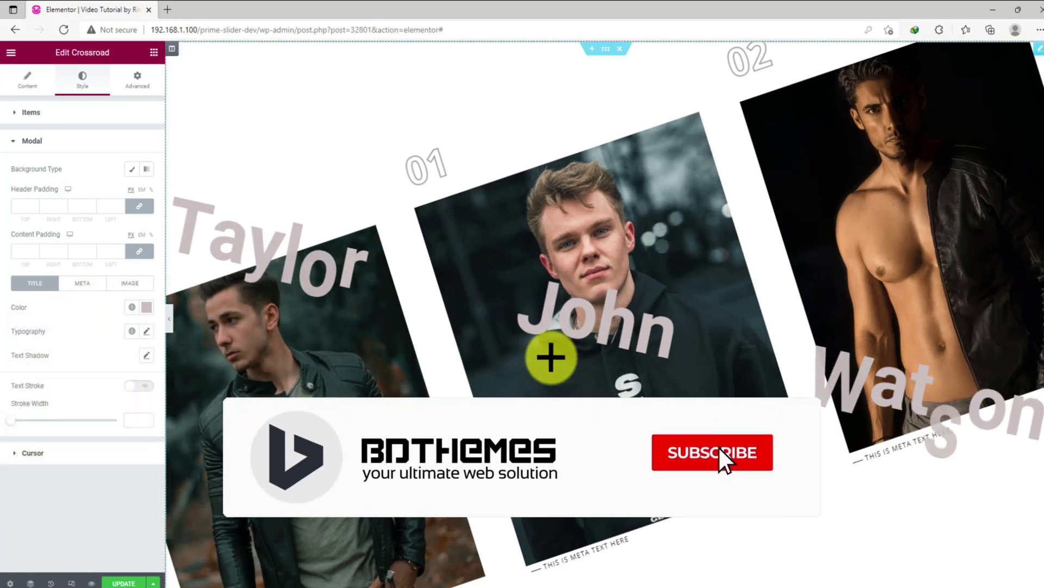
left_click(551, 357)
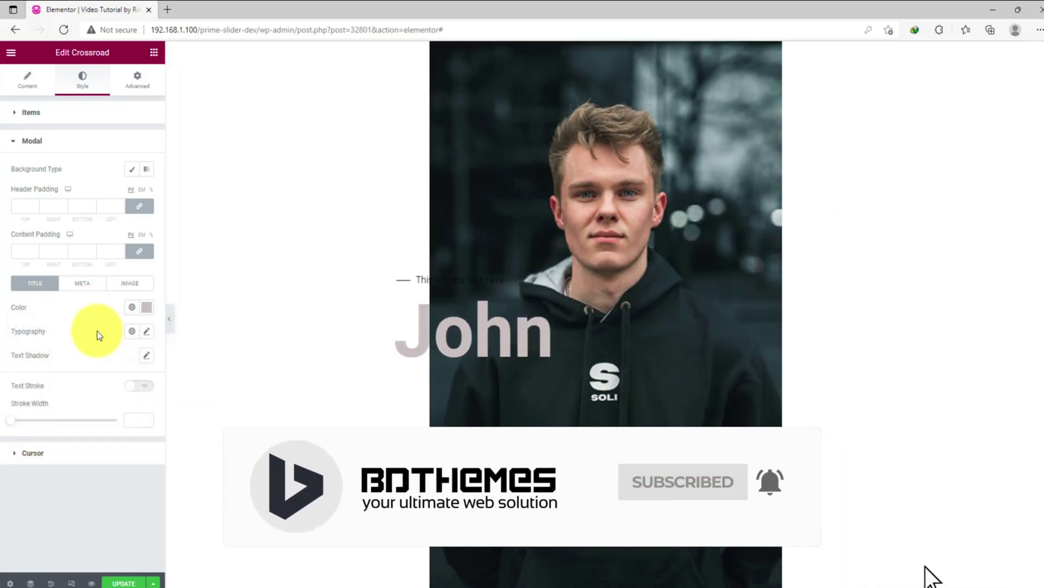
left_click(84, 283)
left_click(146, 308)
type("#C9BFBF")
left_click(101, 313)
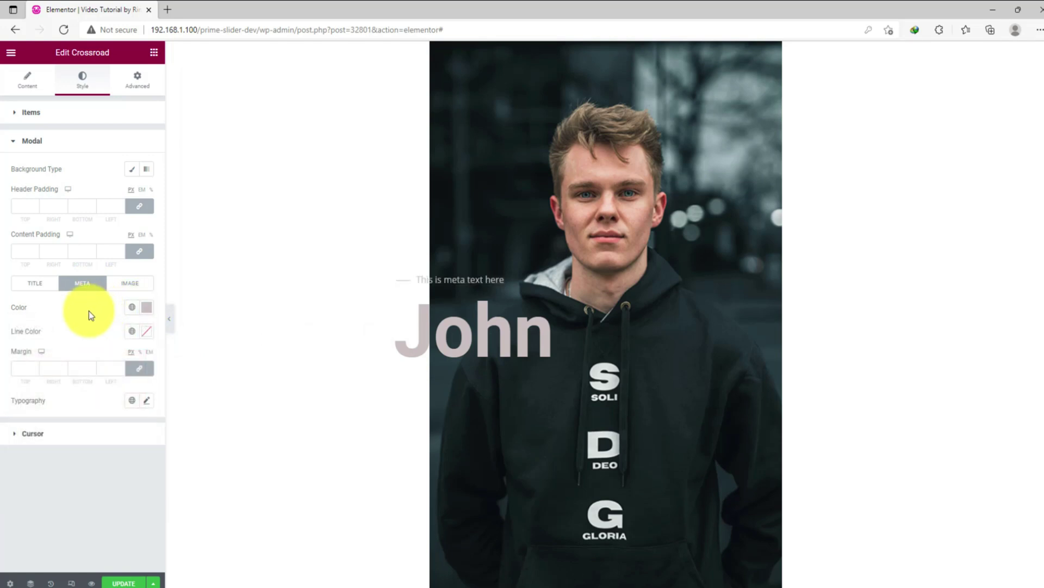
Try a modal image height, then clear it to keep the image full height
left_click(130, 283)
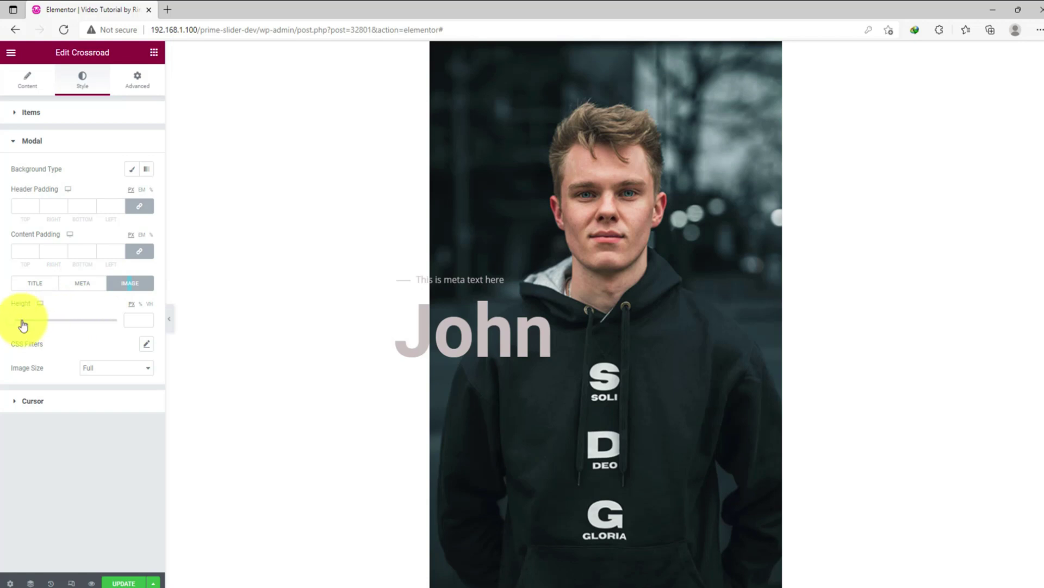
left_click_drag(12, 321, 137, 320)
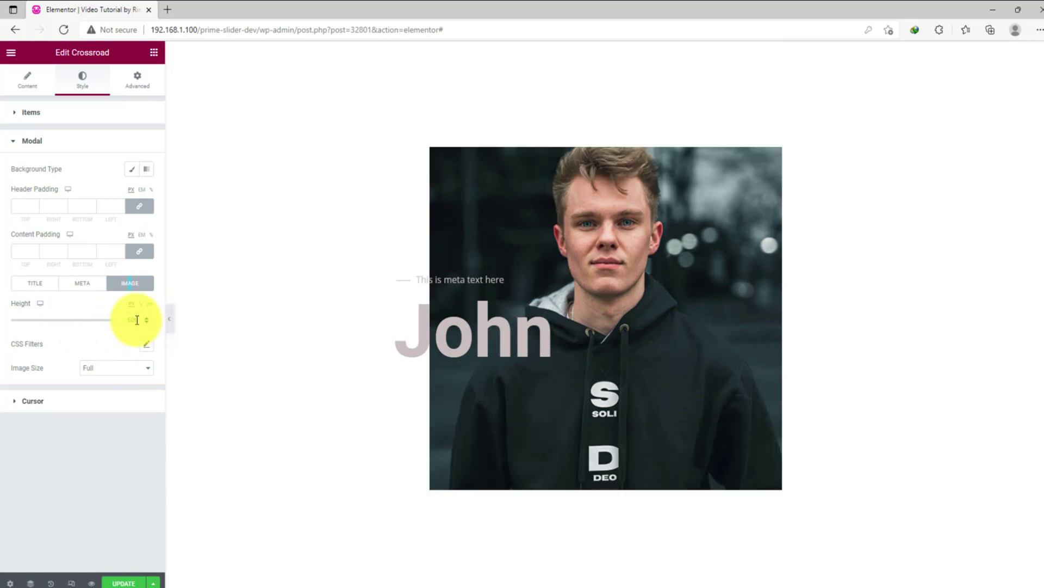
double_click(141, 320)
key("BackSpace")
left_click(590, 321)
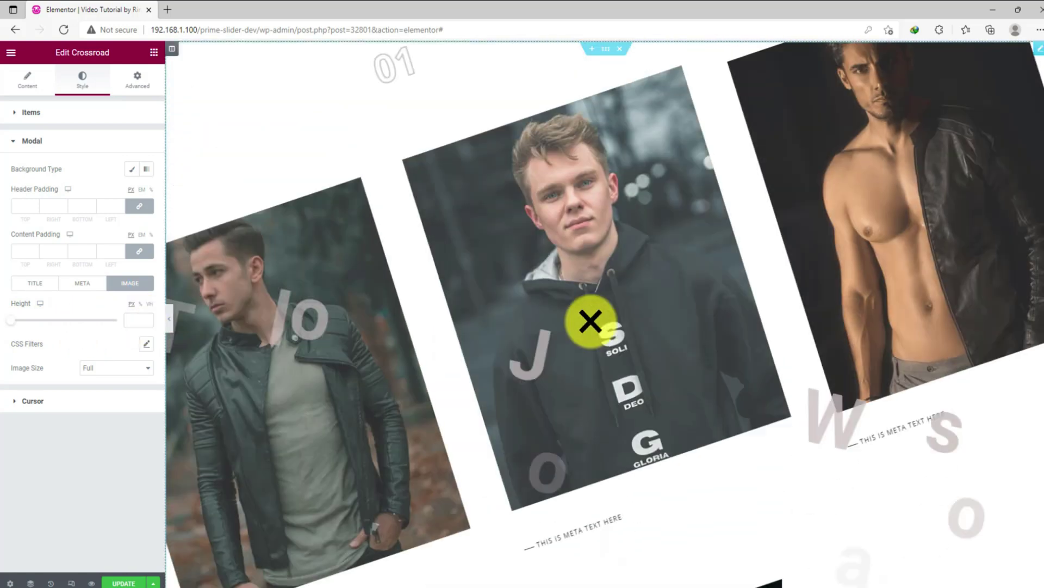
left_click(39, 401)
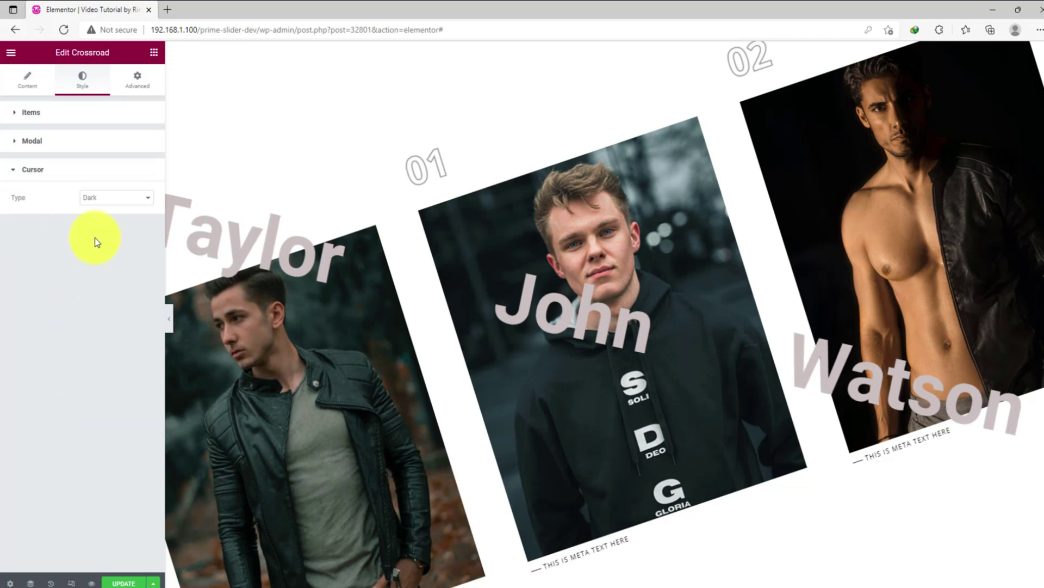